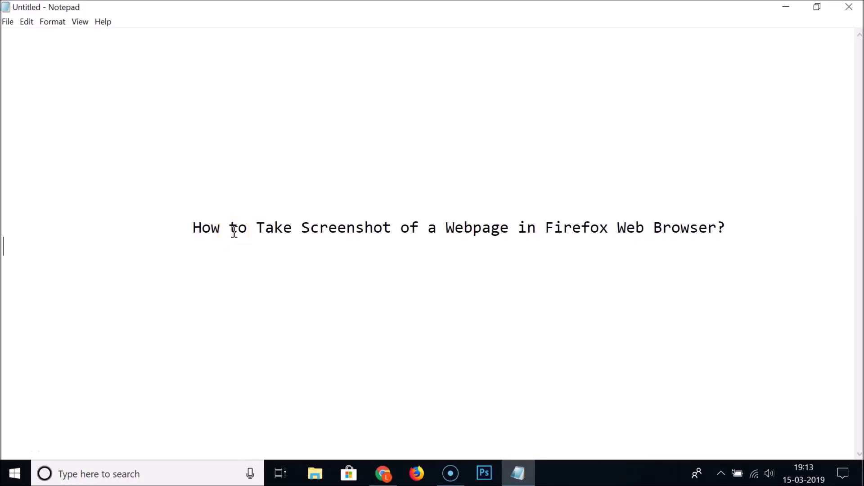
Step: Highlight 'Screenshot' in the Notepad title, then switch to the Firefox window showing Google
{"action": "left_click_drag", "start_coordinate": [301, 231], "coordinate": [386, 229]}
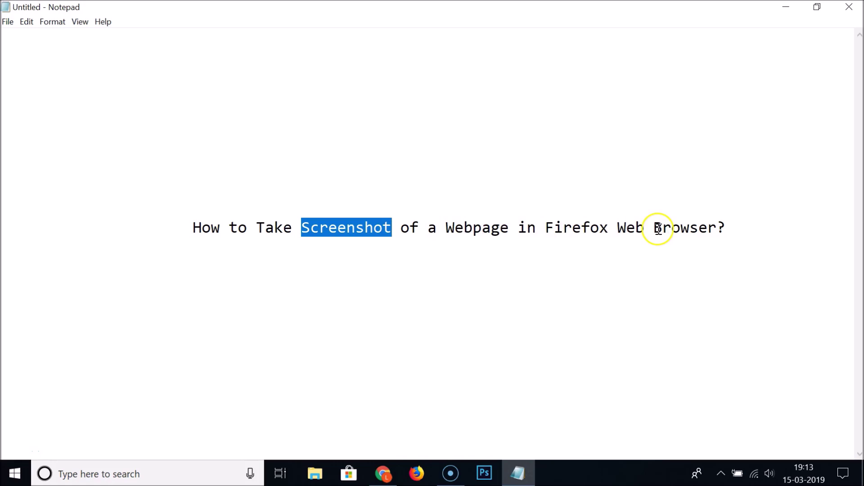
{"action": "left_click", "coordinate": [416, 473]}
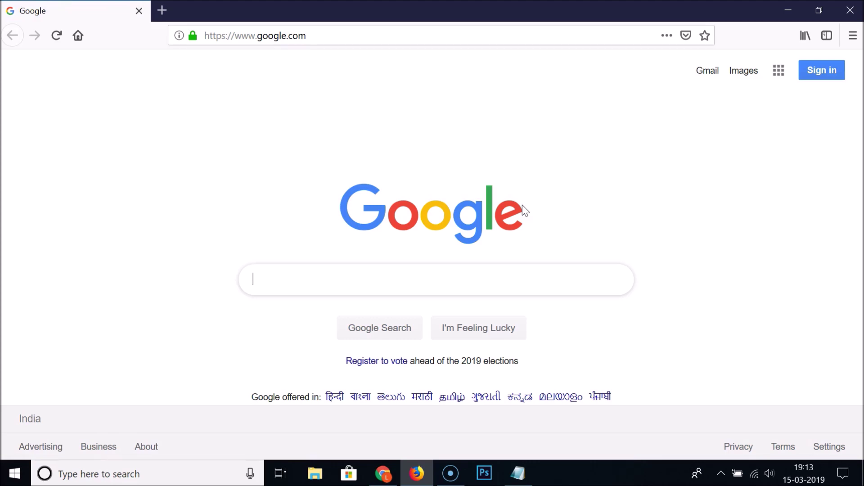
{"action": "left_click", "coordinate": [858, 44]}
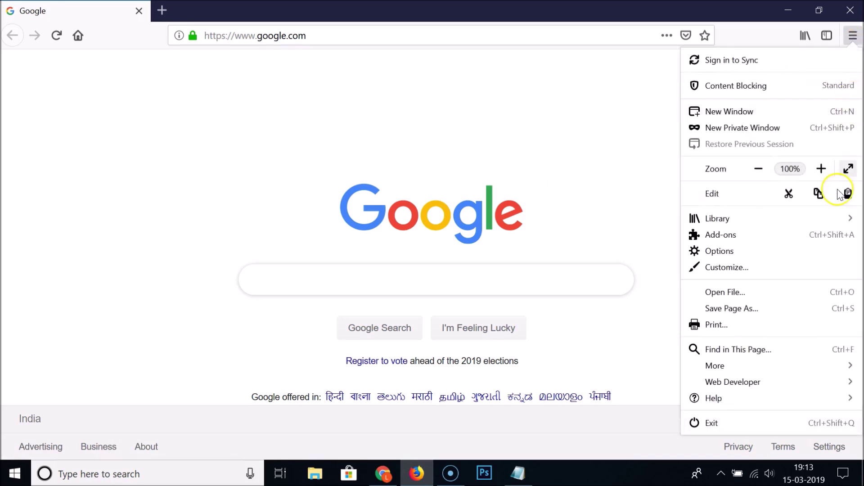
{"action": "left_click", "coordinate": [719, 398]}
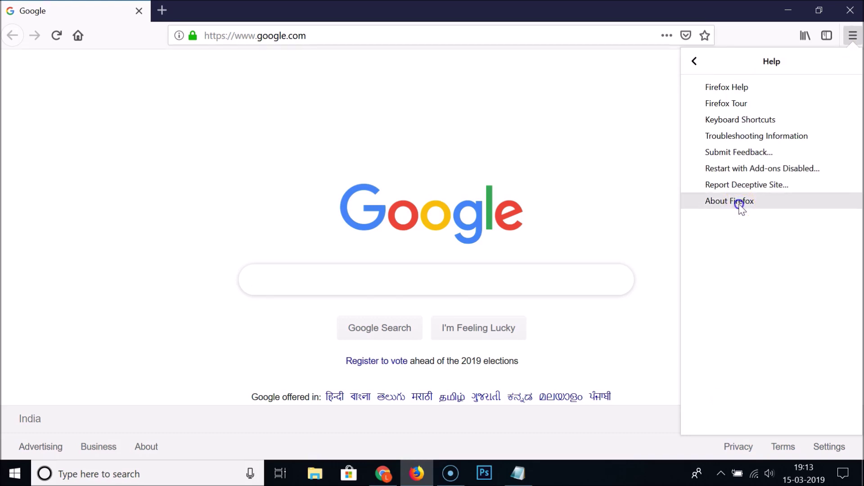
{"action": "left_click", "coordinate": [738, 203]}
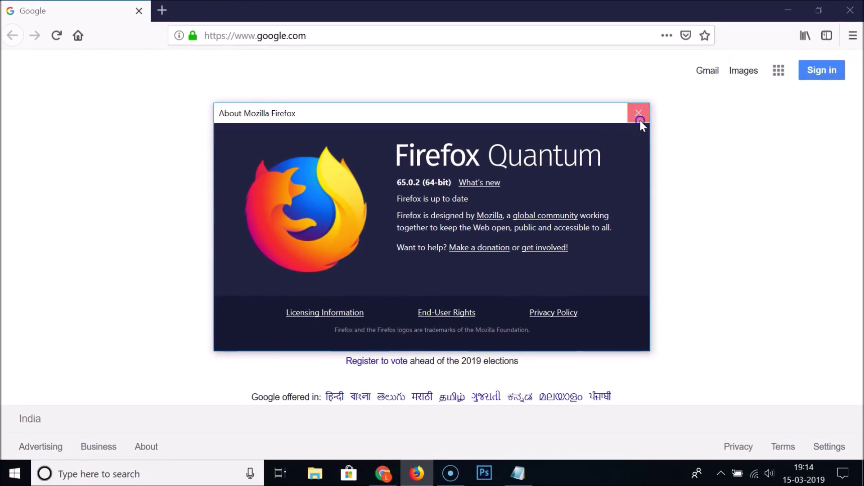
{"action": "left_click", "coordinate": [639, 113]}
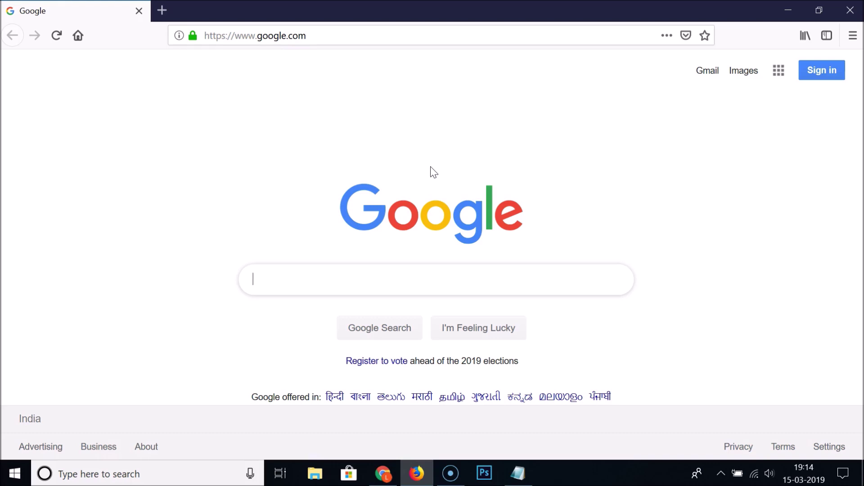
Step: Load techmespot.com, then scroll down through the homepage and back to the top
{"action": "left_click", "coordinate": [301, 35]}
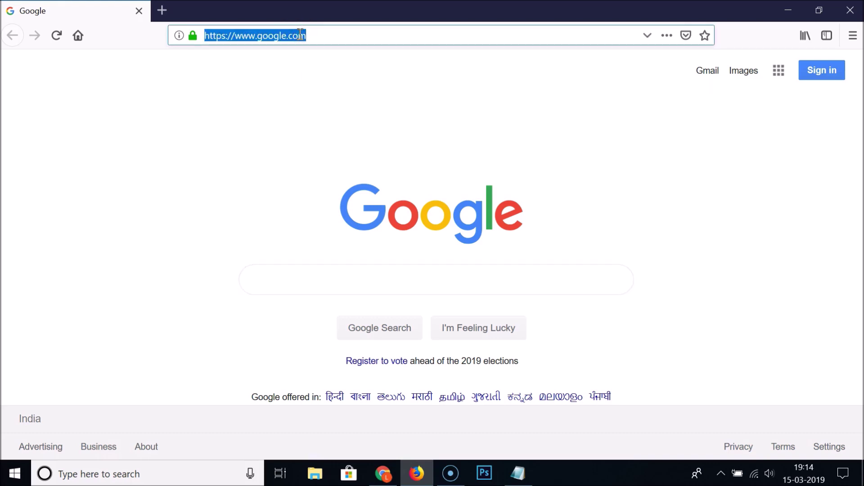
{"action": "type", "text": "techme"}
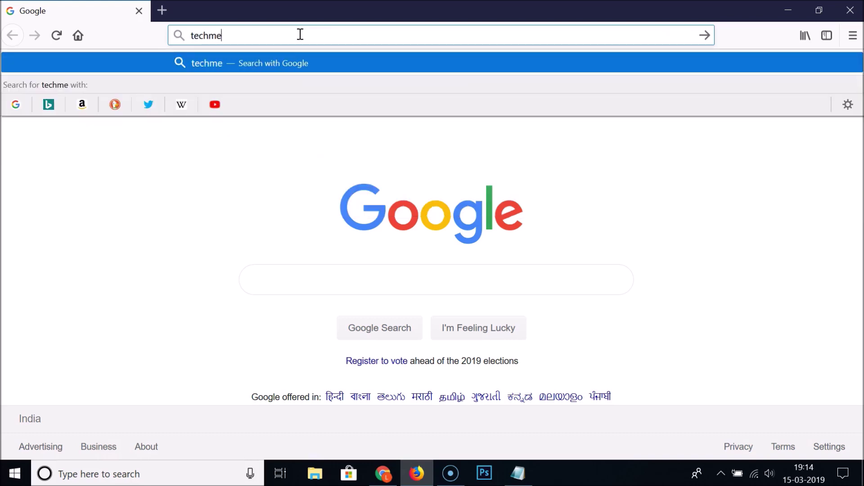
{"action": "type", "text": "spot.com"}
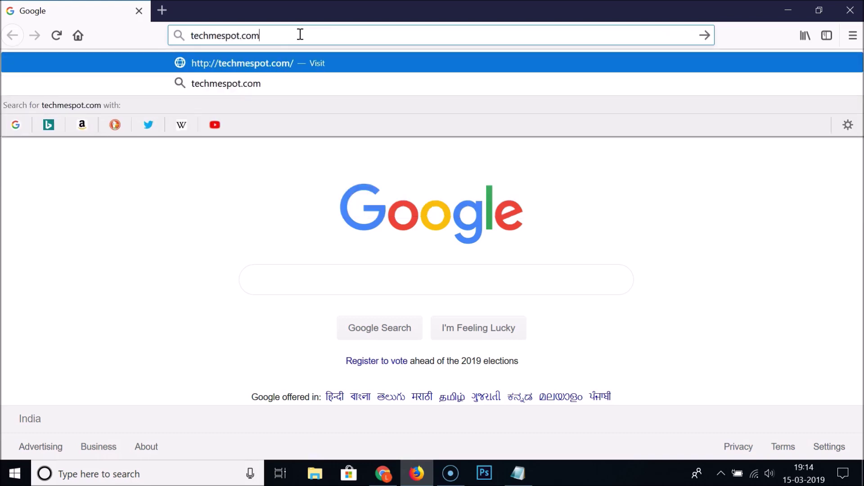
{"action": "key", "text": "Return"}
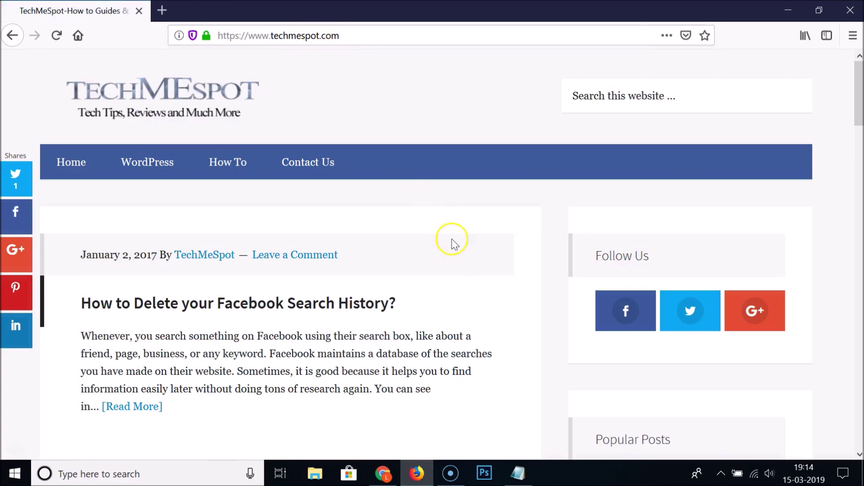
{"action": "scroll", "coordinate": [458, 225], "scroll_direction": "down", "scroll_amount": 10}
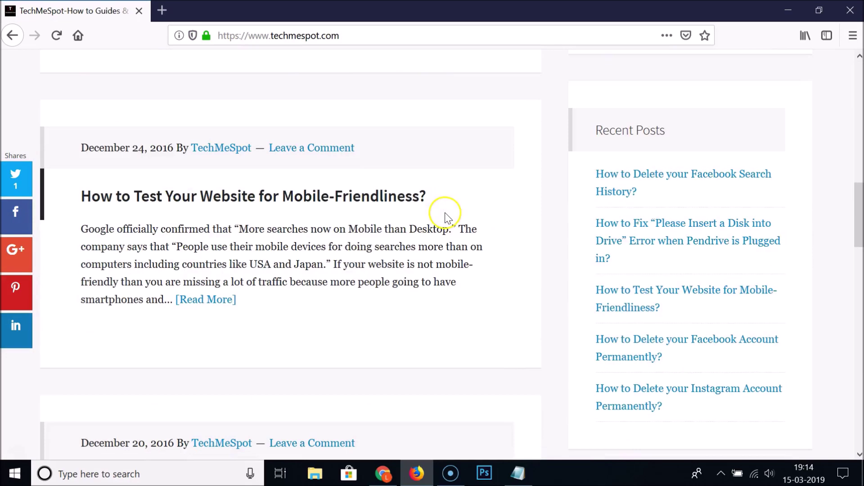
{"action": "scroll", "coordinate": [445, 214], "scroll_direction": "up", "scroll_amount": 10}
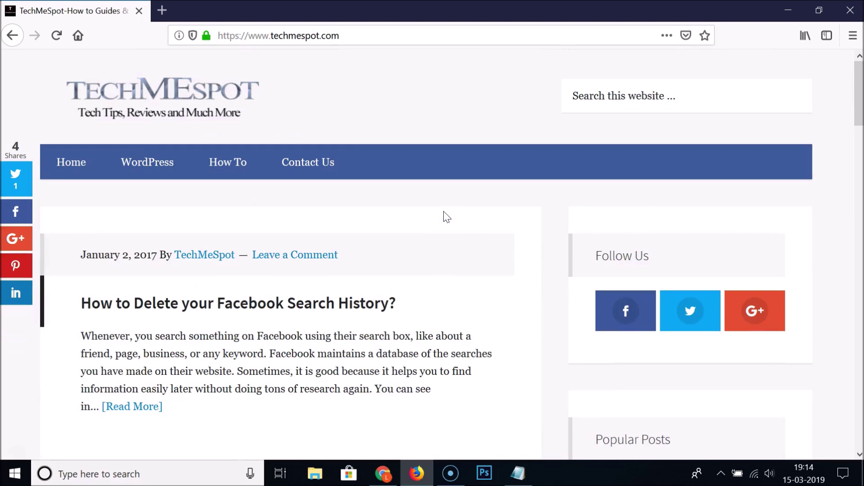
Step: Start Take a Screenshot from the Page actions menu on the TechMeSpot page
{"action": "left_click", "coordinate": [668, 36]}
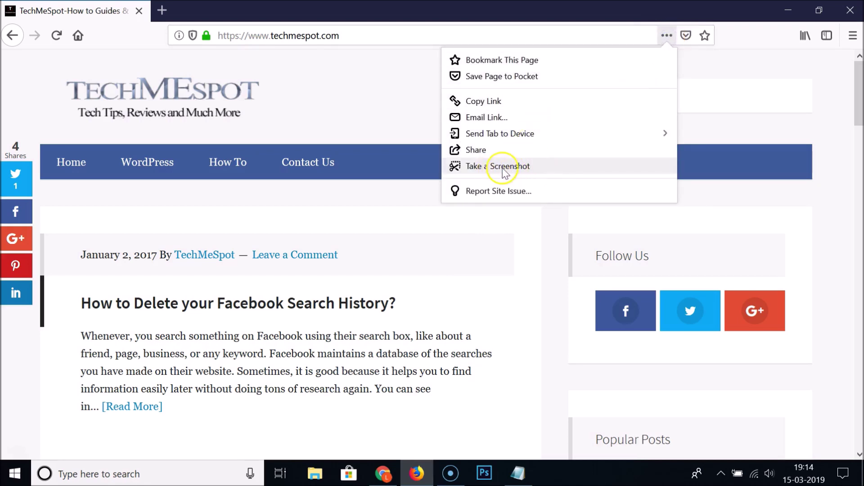
{"action": "left_click", "coordinate": [528, 167]}
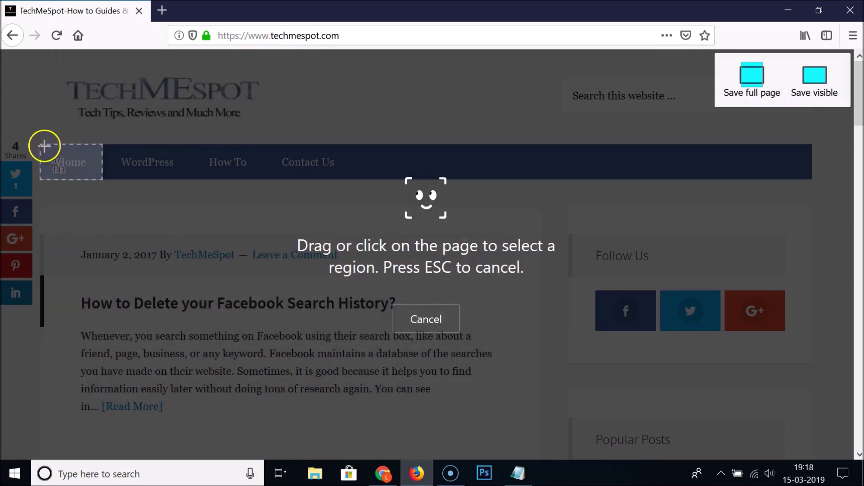
Step: Select the first post, enlarge the region to include the sidebar, and download it
{"action": "left_click_drag", "start_coordinate": [41, 139], "coordinate": [712, 427]}
{"action": "scroll", "coordinate": [768, 318], "scroll_direction": "down", "scroll_amount": 3}
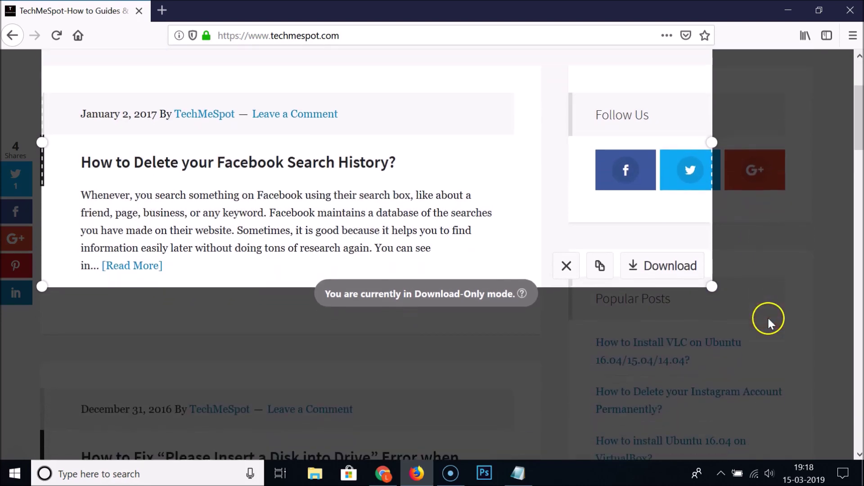
{"action": "left_click_drag", "start_coordinate": [712, 288], "coordinate": [795, 369]}
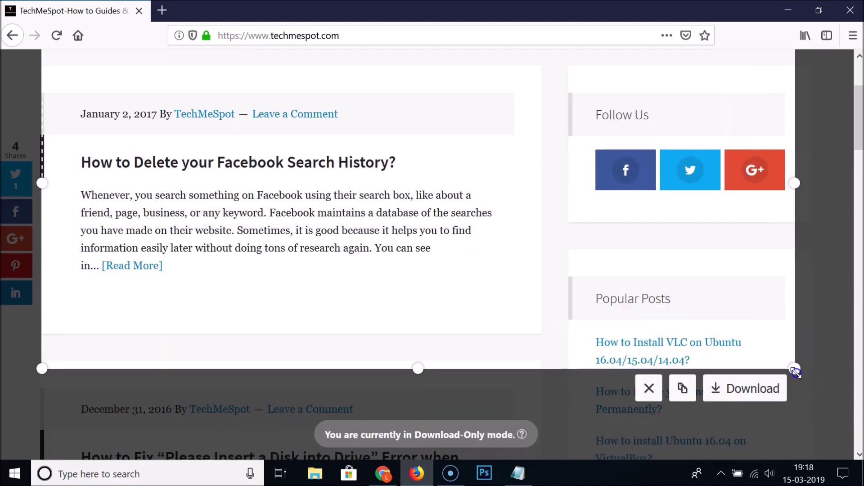
{"action": "left_click", "coordinate": [762, 388]}
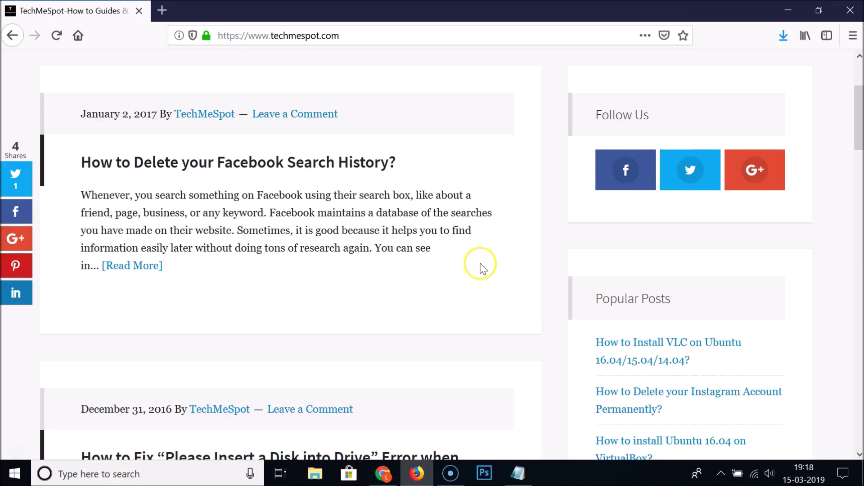
{"action": "left_click", "coordinate": [783, 36]}
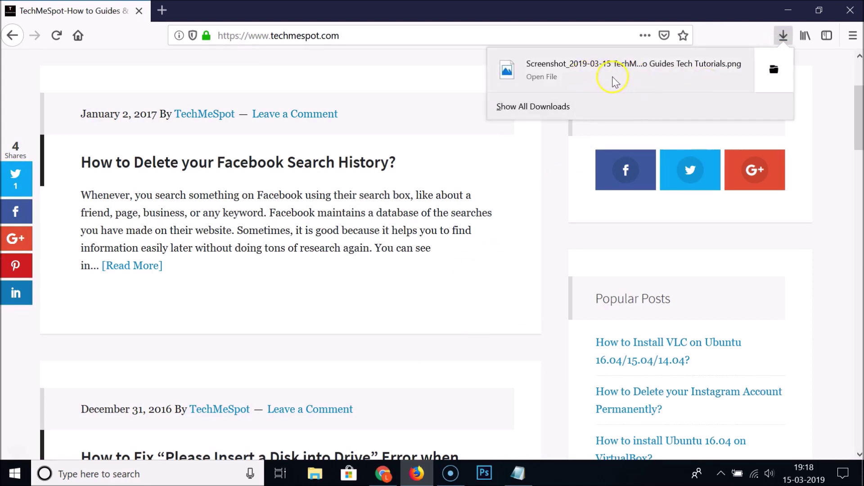
Step: Open the downloaded region screenshot PNG in Photos, then close the viewer
{"action": "left_click", "coordinate": [571, 67]}
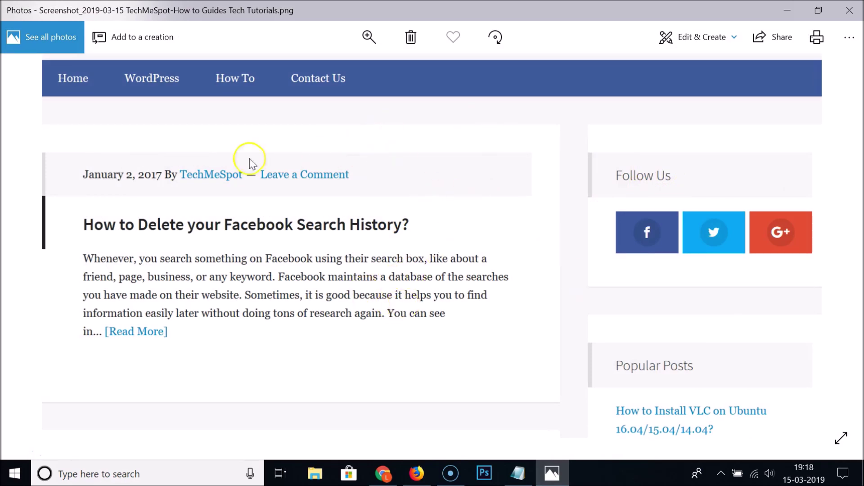
{"action": "left_click", "coordinate": [849, 10]}
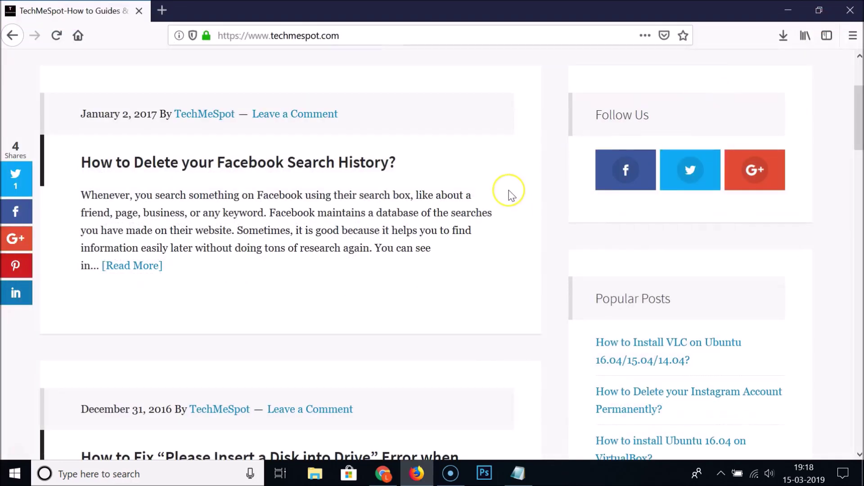
Step: Take and download a full-page TechMeSpot screenshot, then open Screenshot…(1).png in Photos
{"action": "scroll", "coordinate": [508, 191], "scroll_direction": "up", "scroll_amount": 3}
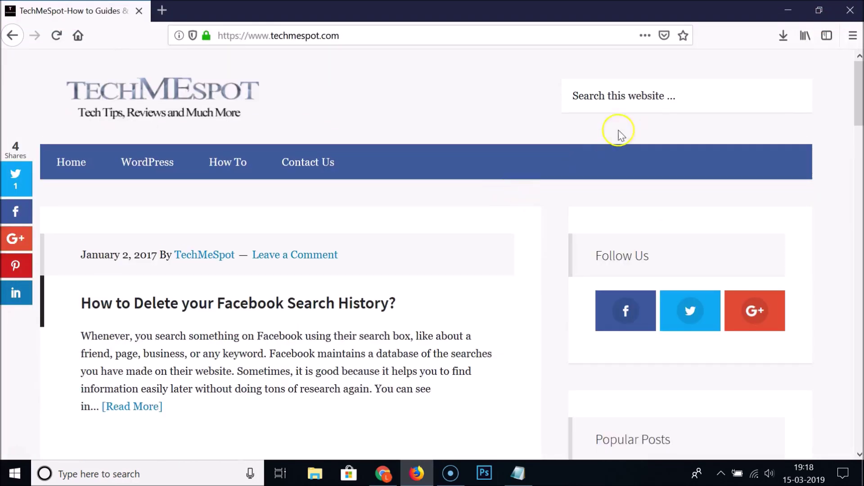
{"action": "left_click", "coordinate": [645, 36]}
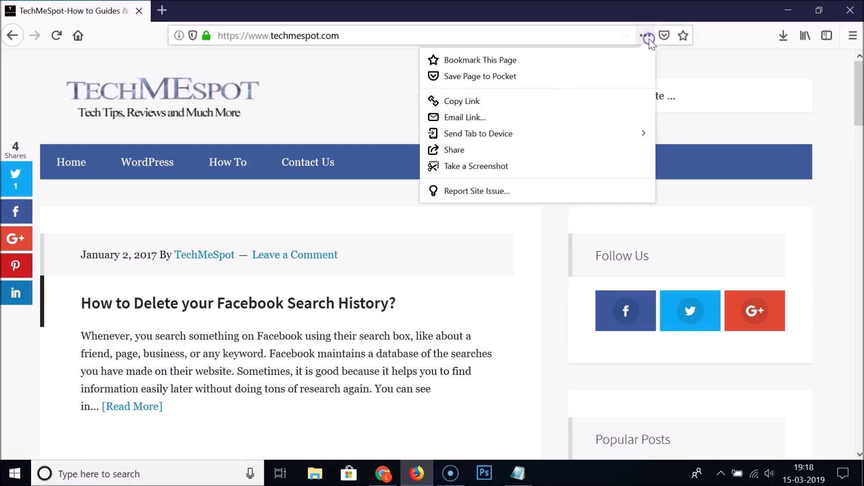
{"action": "left_click", "coordinate": [490, 167]}
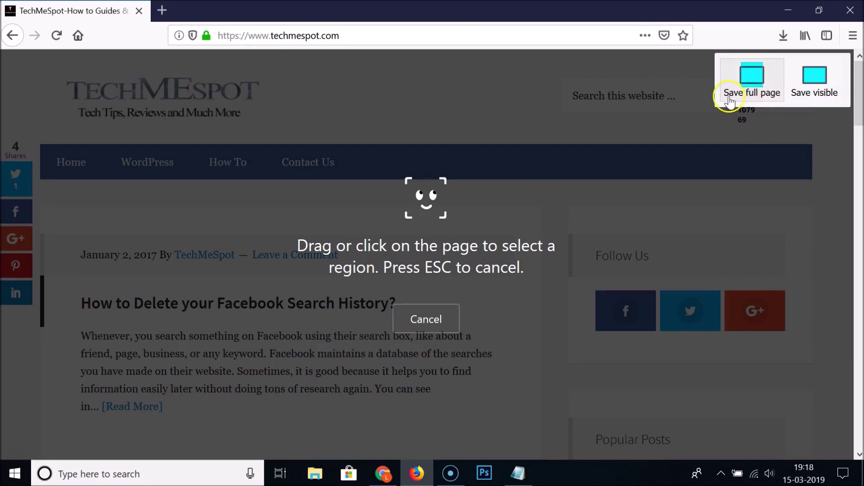
{"action": "left_click", "coordinate": [751, 85]}
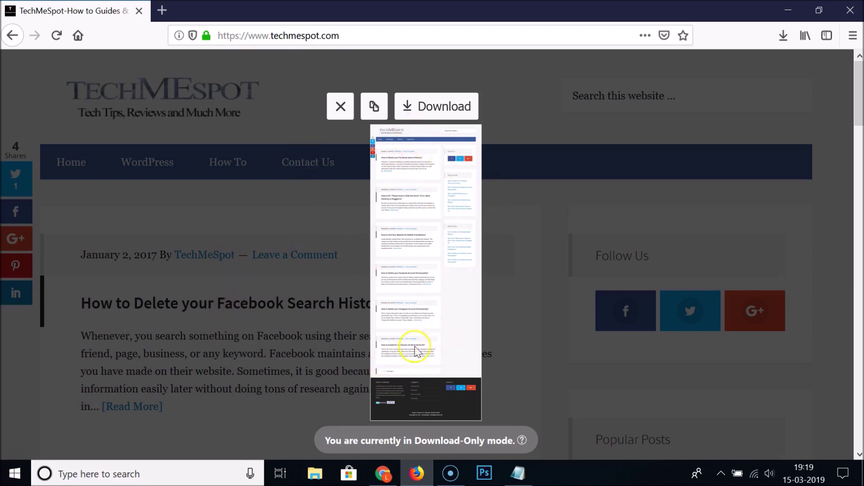
{"action": "left_click", "coordinate": [443, 111]}
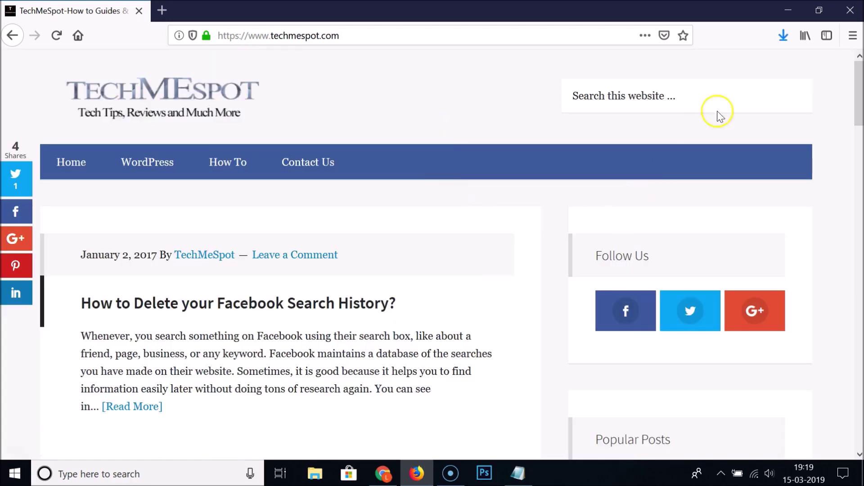
{"action": "left_click", "coordinate": [783, 36]}
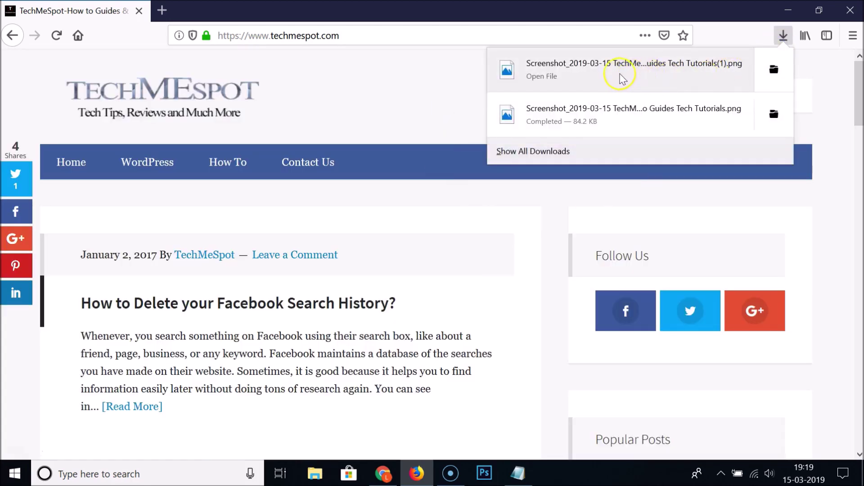
{"action": "left_click", "coordinate": [606, 73]}
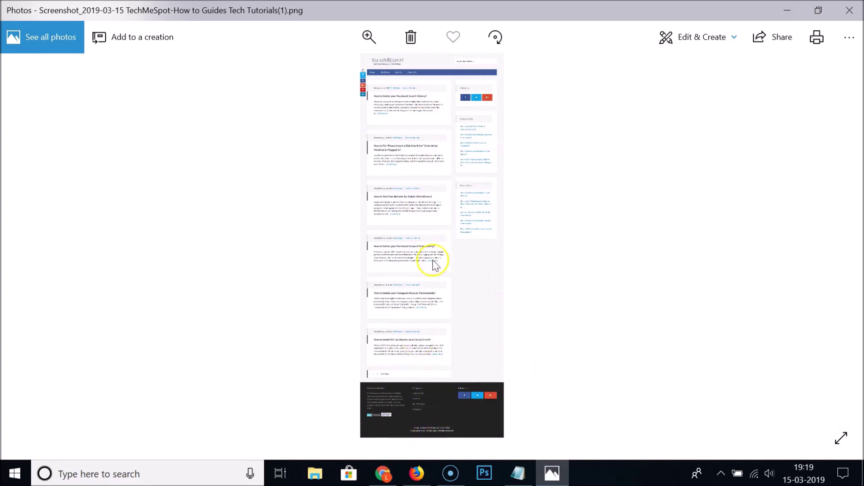
Step: Scroll the TechMeSpot page in Firefox down and up, then return to Photos
{"action": "left_click", "coordinate": [416, 471]}
{"action": "scroll", "coordinate": [369, 229], "scroll_direction": "down", "scroll_amount": 10}
{"action": "scroll", "coordinate": [368, 218], "scroll_direction": "down", "scroll_amount": 10}
{"action": "scroll", "coordinate": [366, 215], "scroll_direction": "up", "scroll_amount": 8}
{"action": "scroll", "coordinate": [360, 221], "scroll_direction": "up", "scroll_amount": 10}
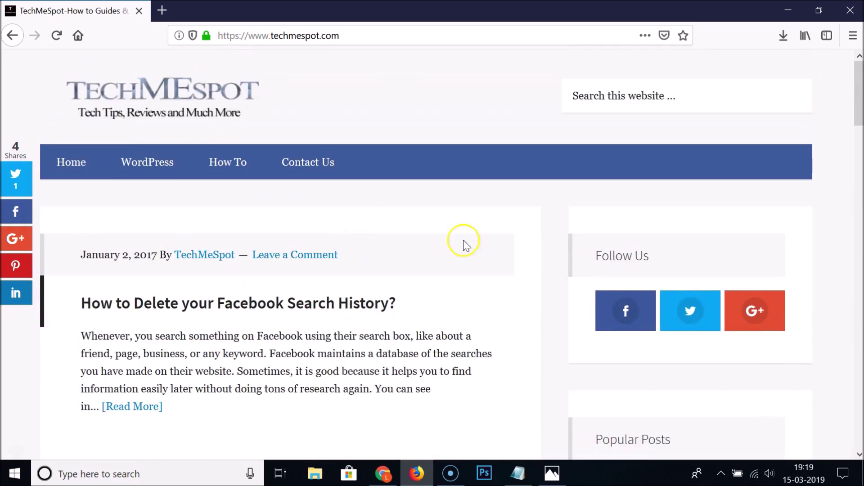
{"action": "left_click", "coordinate": [554, 475]}
Step: Magnify the full-page screenshot with the zoom slider, scroll to its footer, and close Photos
{"action": "left_click", "coordinate": [368, 36]}
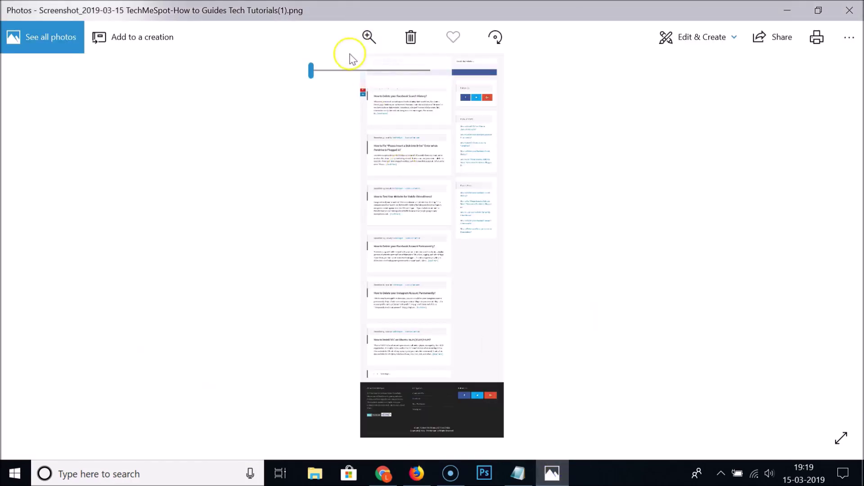
{"action": "left_click_drag", "start_coordinate": [311, 69], "coordinate": [330, 78]}
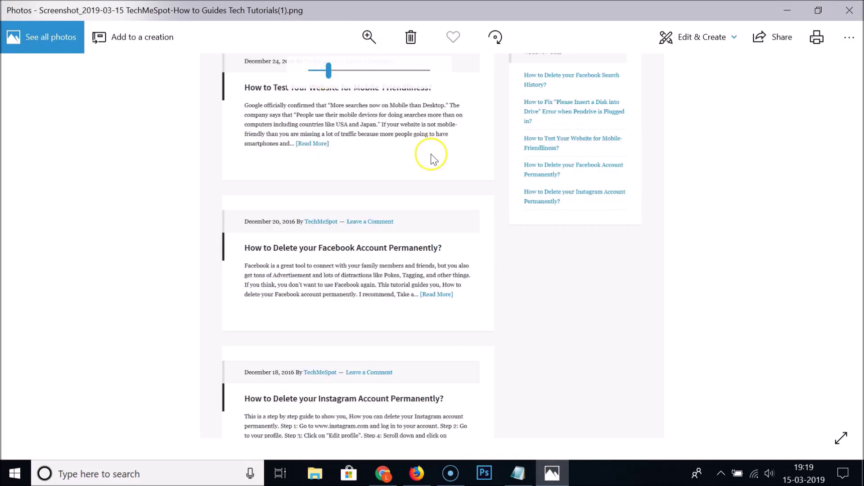
{"action": "scroll", "coordinate": [430, 155], "scroll_direction": "up", "scroll_amount": 5}
{"action": "scroll", "coordinate": [491, 229], "scroll_direction": "up", "scroll_amount": 3}
{"action": "scroll", "coordinate": [495, 144], "scroll_direction": "down", "scroll_amount": 7}
{"action": "scroll", "coordinate": [500, 263], "scroll_direction": "down", "scroll_amount": 10}
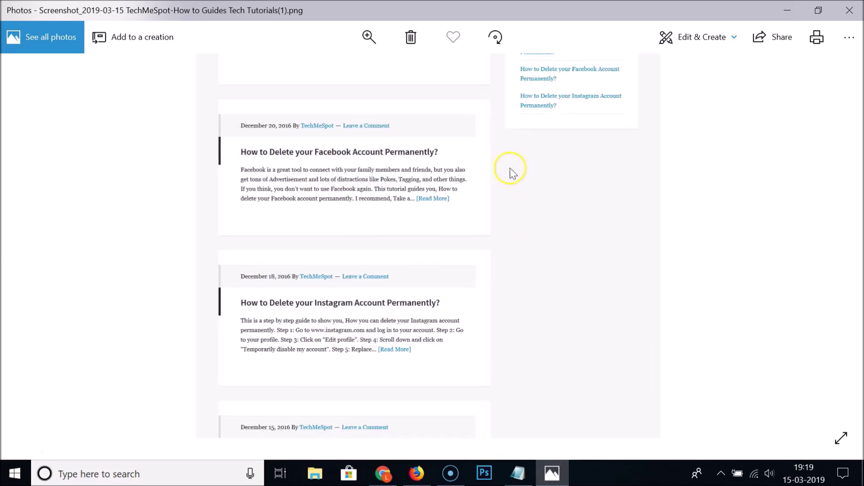
{"action": "scroll", "coordinate": [544, 211], "scroll_direction": "down", "scroll_amount": 3}
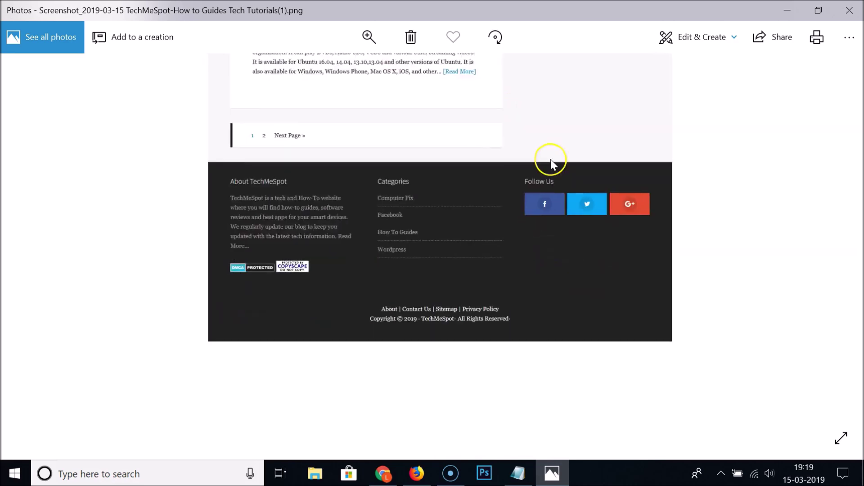
{"action": "left_click", "coordinate": [849, 10]}
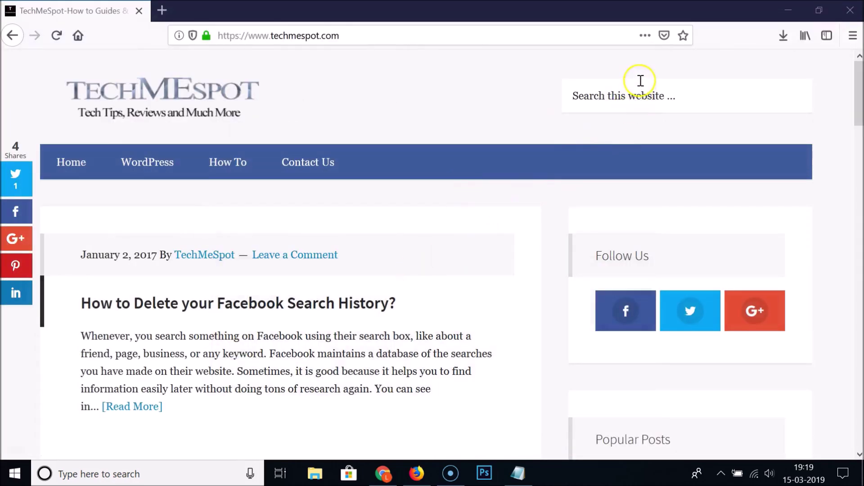
Step: Take a Save visible screenshot of the TechMeSpot homepage and download it
{"action": "left_click", "coordinate": [646, 36]}
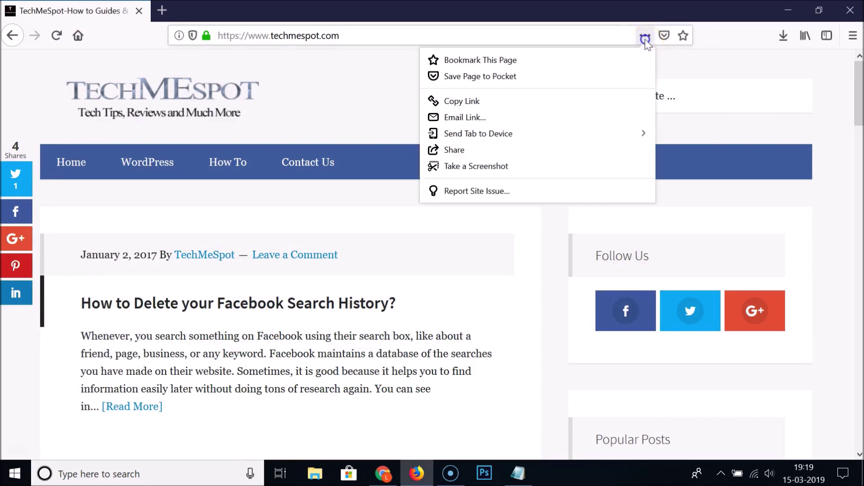
{"action": "left_click", "coordinate": [469, 169]}
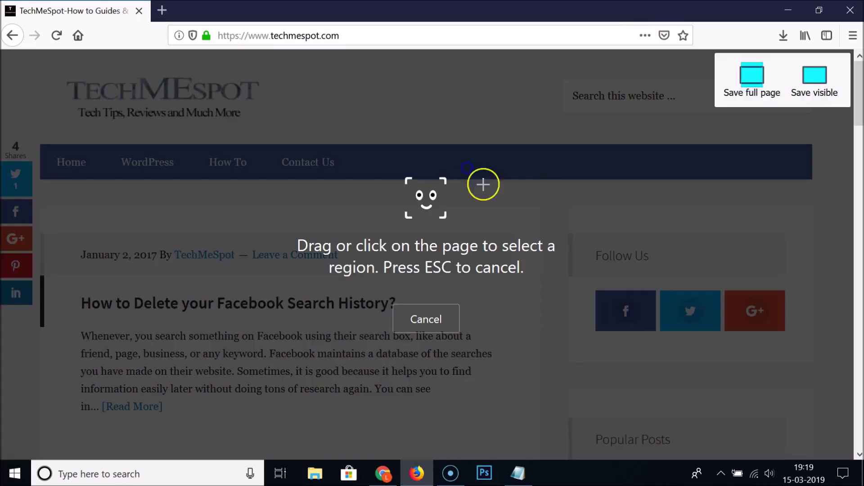
{"action": "left_click", "coordinate": [816, 80]}
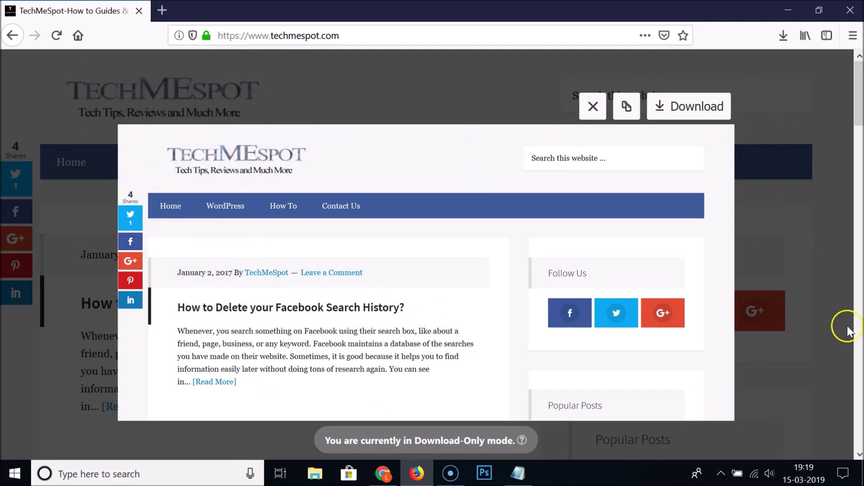
{"action": "left_click", "coordinate": [682, 115]}
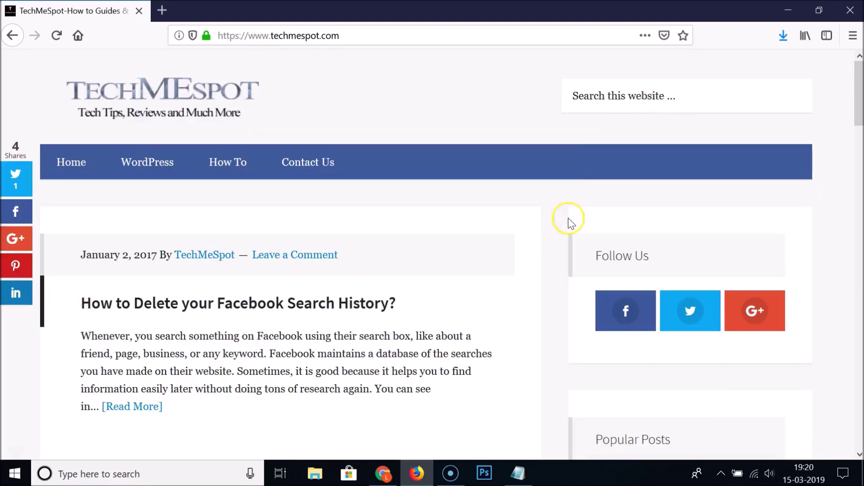
Step: Open Screenshot…(2).png from the downloads list in Photos, then close it
{"action": "left_click", "coordinate": [788, 46]}
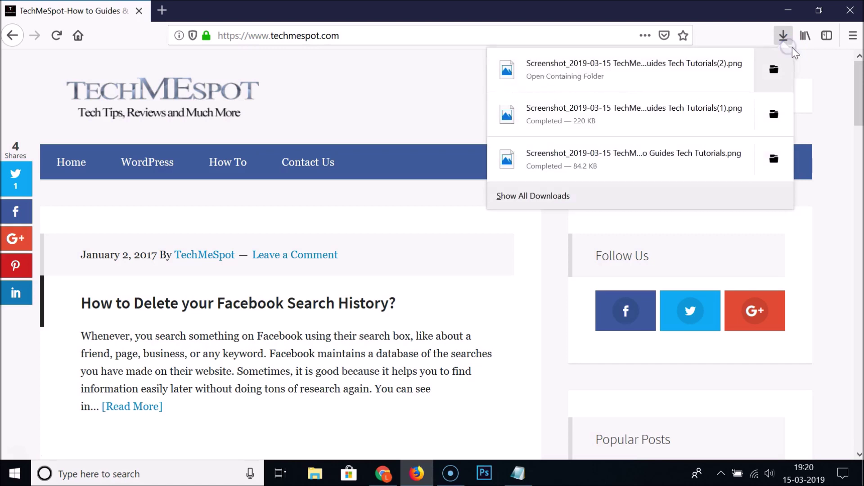
{"action": "left_click", "coordinate": [629, 63]}
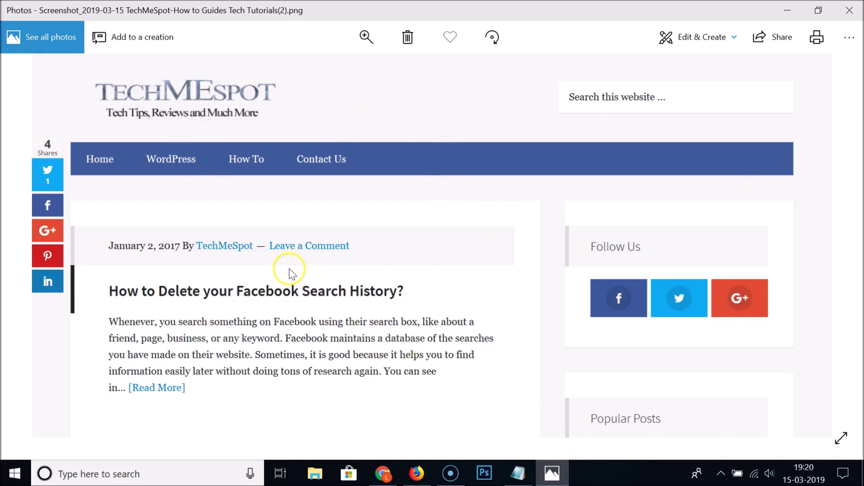
{"action": "left_click", "coordinate": [850, 10]}
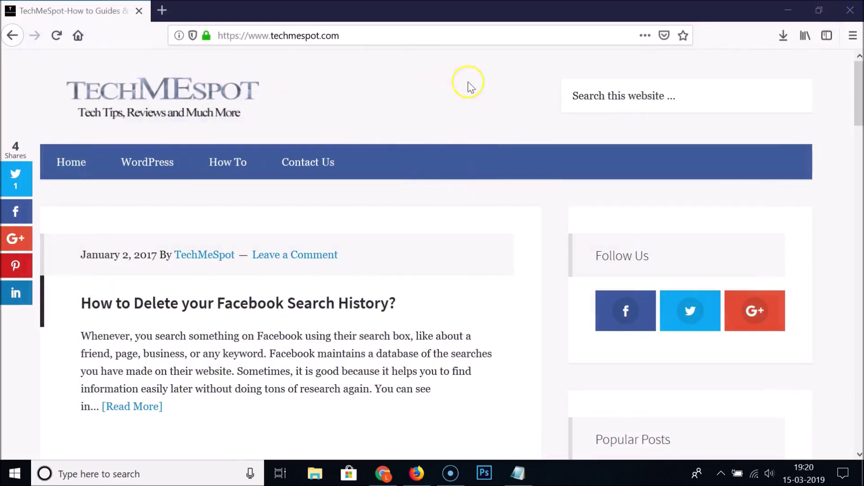
{"action": "left_click", "coordinate": [644, 40]}
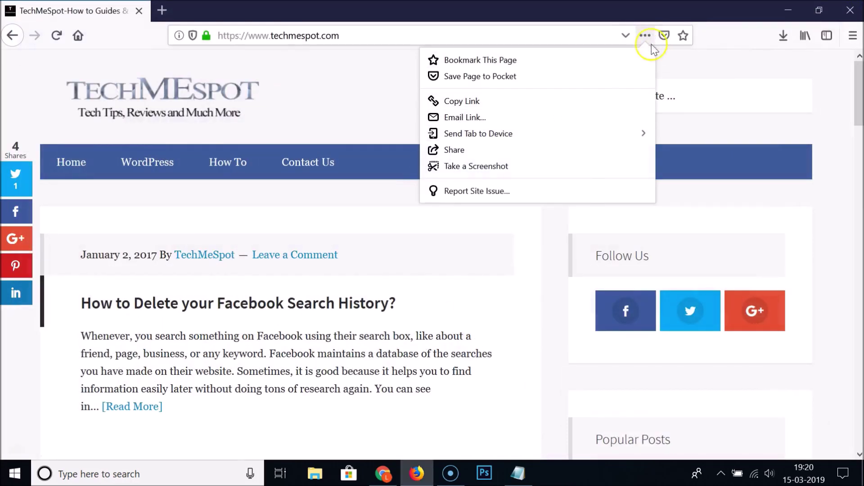
{"action": "left_click", "coordinate": [490, 166]}
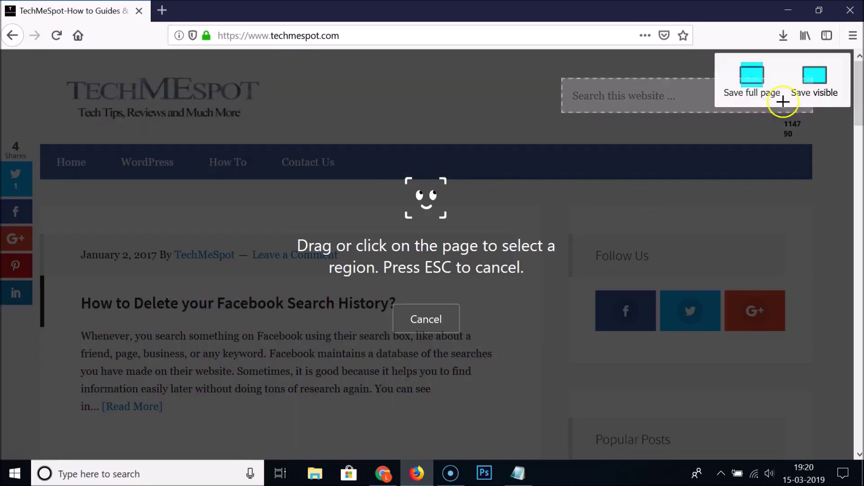
{"action": "left_click", "coordinate": [415, 314]}
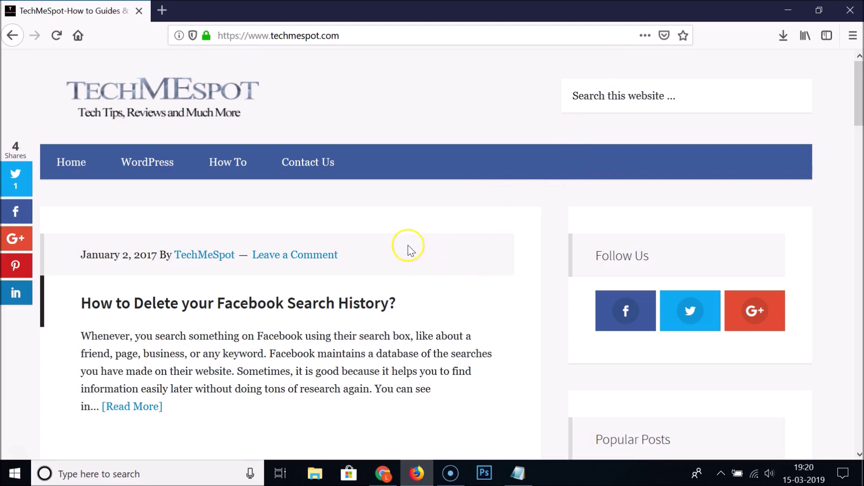
Step: Scroll to the lower posts and download a Save visible screenshot of them
{"action": "scroll", "coordinate": [409, 248], "scroll_direction": "down", "scroll_amount": 15}
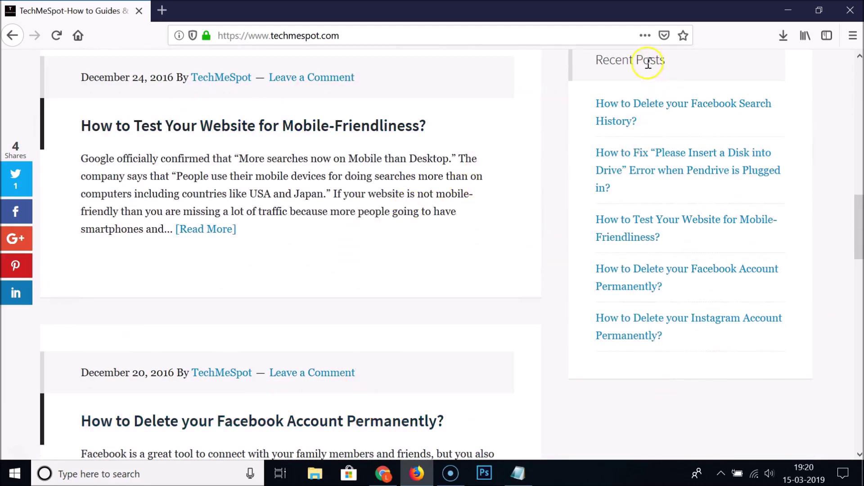
{"action": "left_click", "coordinate": [644, 36]}
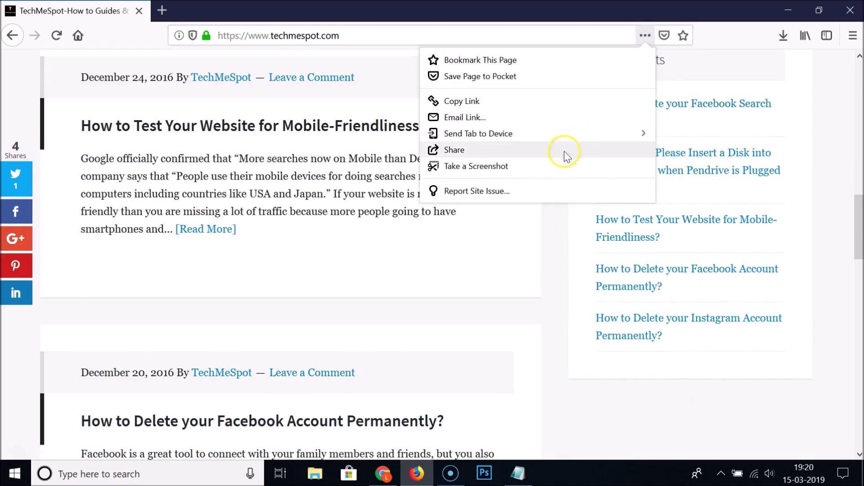
{"action": "left_click", "coordinate": [493, 166]}
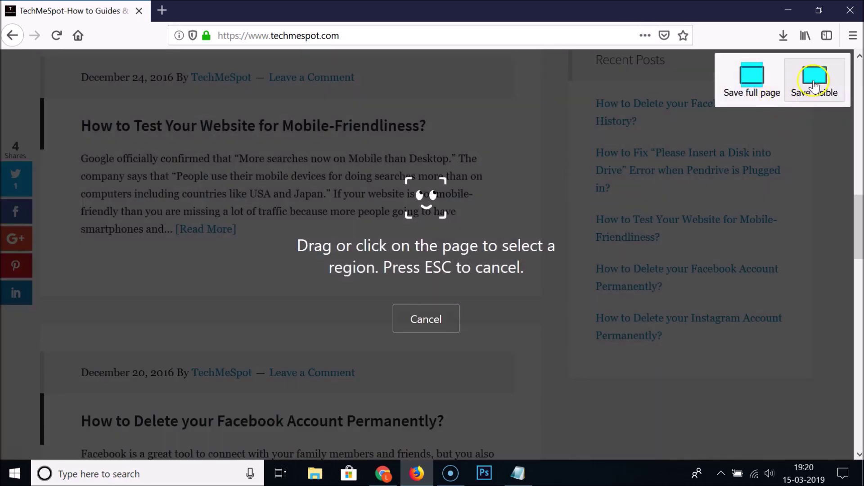
{"action": "left_click", "coordinate": [818, 81]}
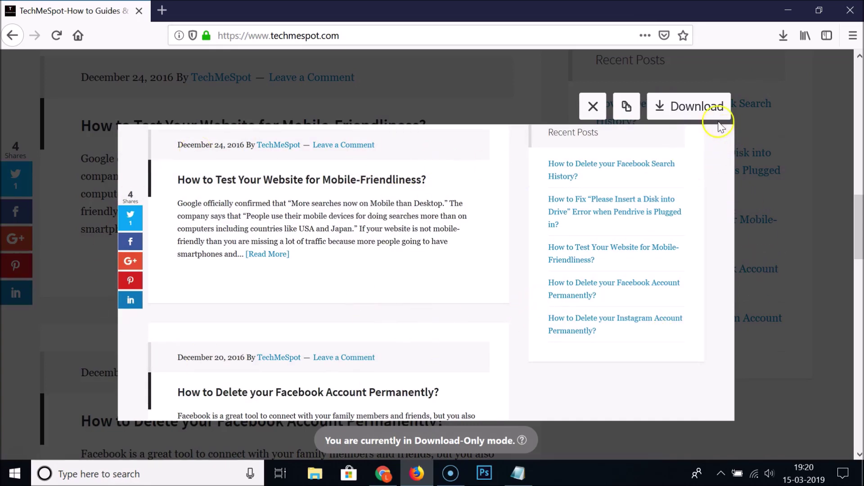
{"action": "left_click", "coordinate": [697, 109]}
Step: View Screenshot…(3).png in Photos, close it, and return to the Notepad title, deselecting 'Screenshot'
{"action": "left_click", "coordinate": [784, 37]}
{"action": "left_click", "coordinate": [616, 72]}
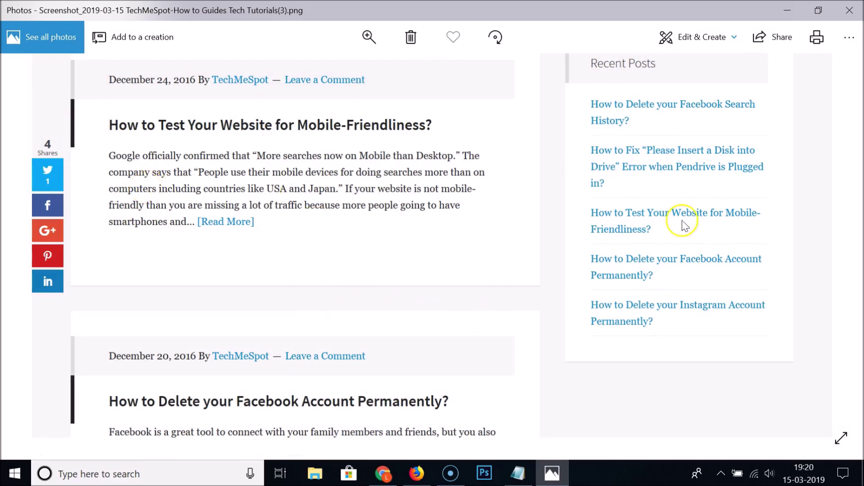
{"action": "left_click", "coordinate": [850, 10]}
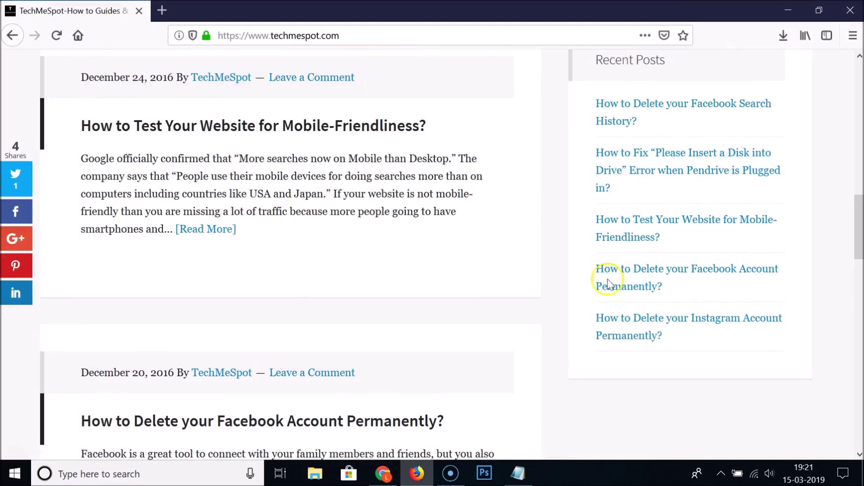
{"action": "left_click", "coordinate": [518, 472]}
{"action": "left_click", "coordinate": [318, 245]}
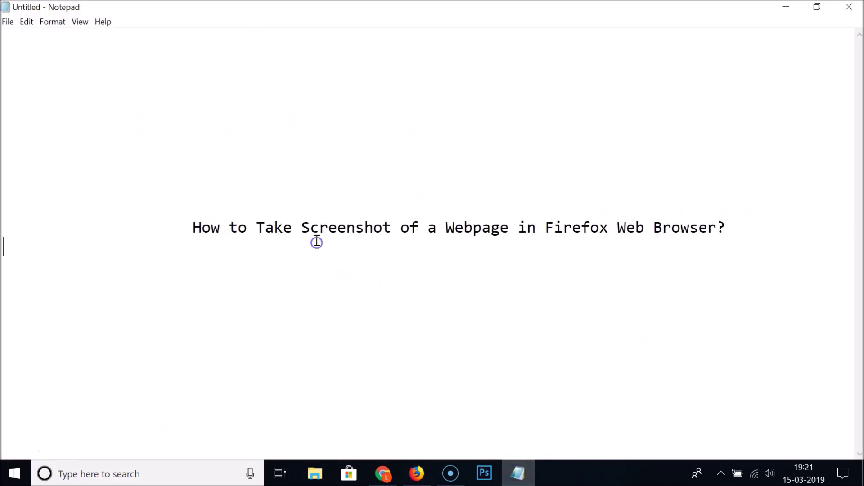